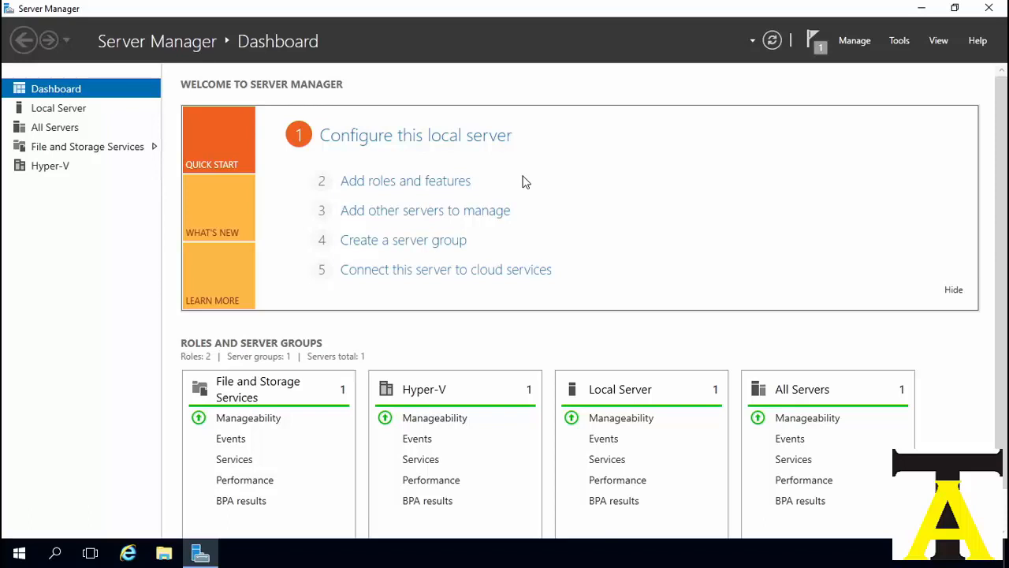
Launch Hyper-V Manager and open the Virtual Switch Manager for HOST-1.
click(912, 42)
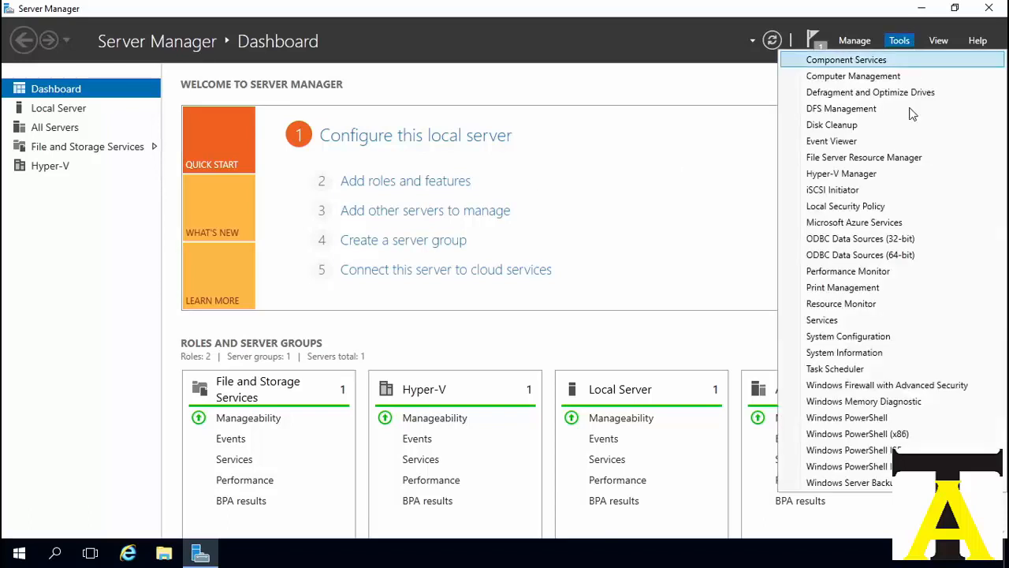
click(903, 175)
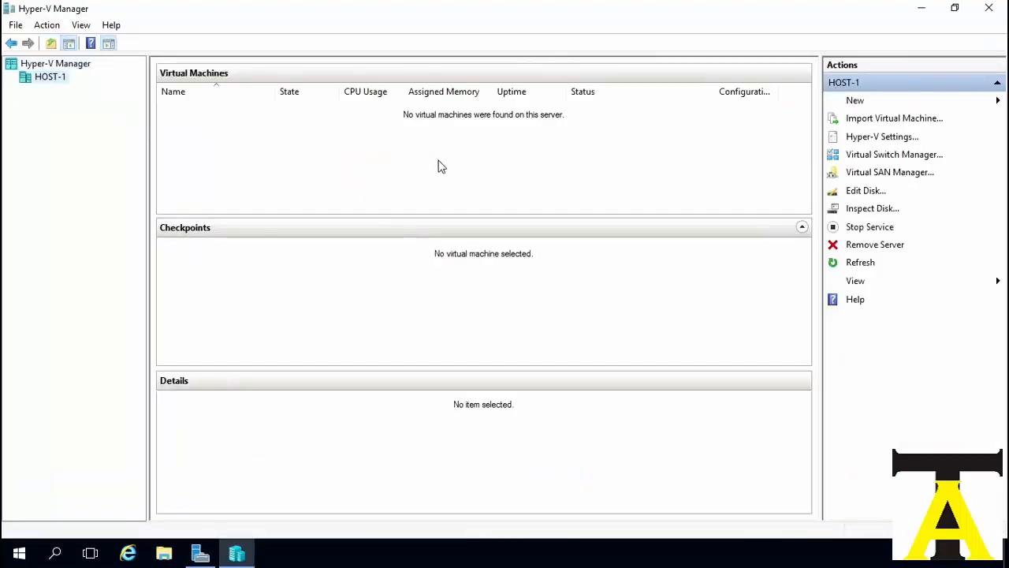
right_click(45, 88)
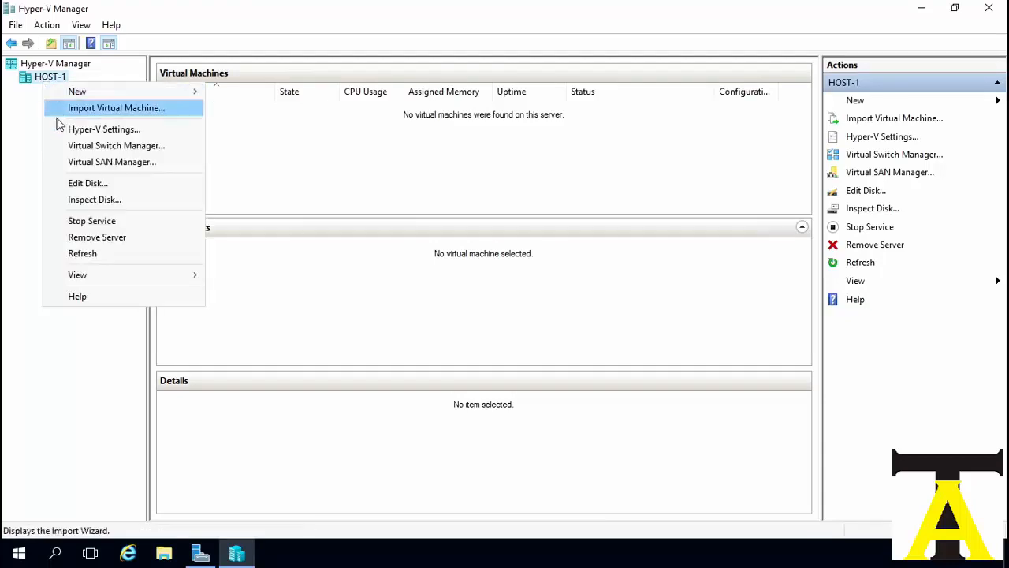
click(170, 145)
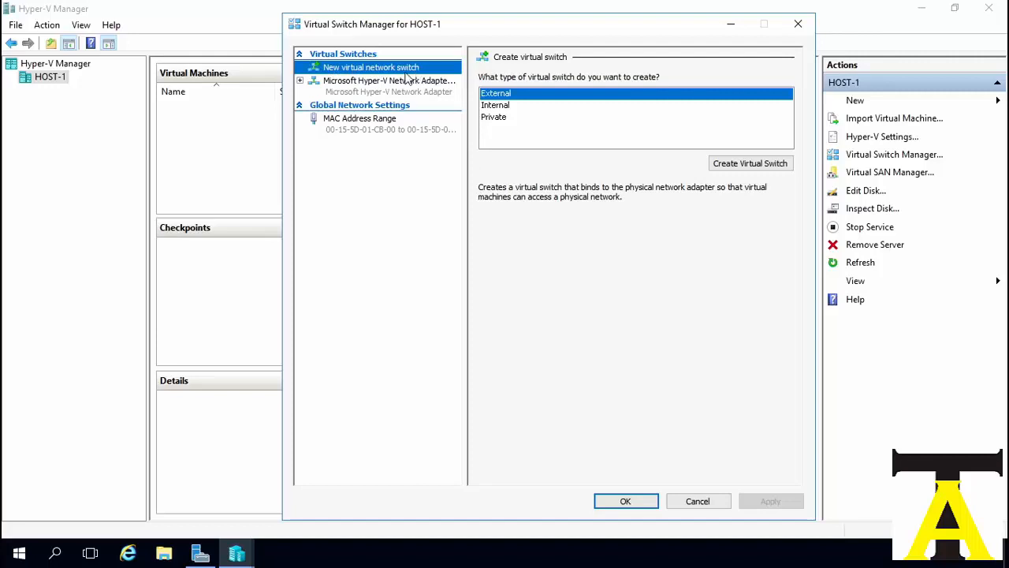
Examine the existing Microsoft Hyper-V Network Adapter switch's properties and the descriptions of the available virtual switch types.
click(361, 84)
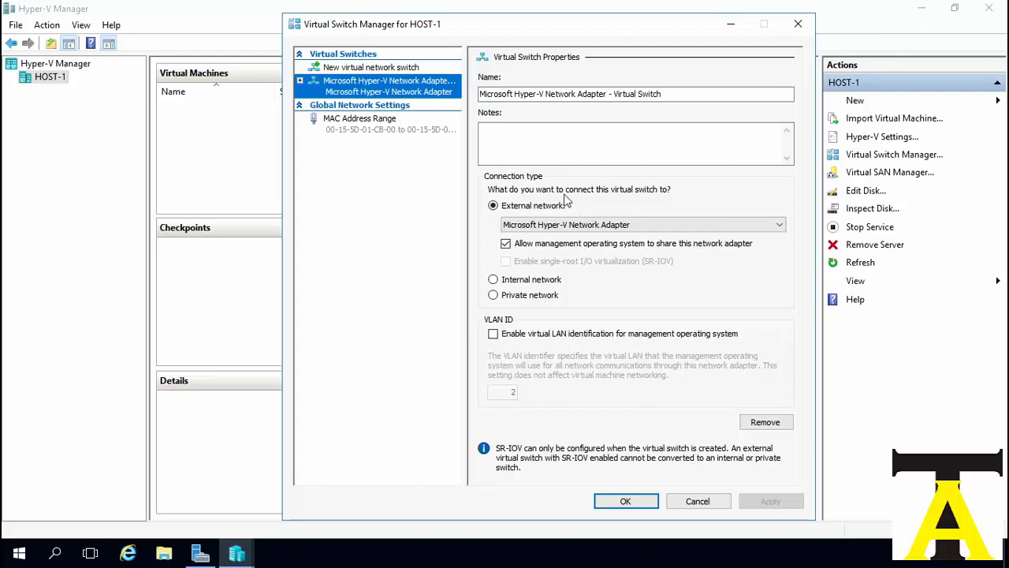
click(419, 68)
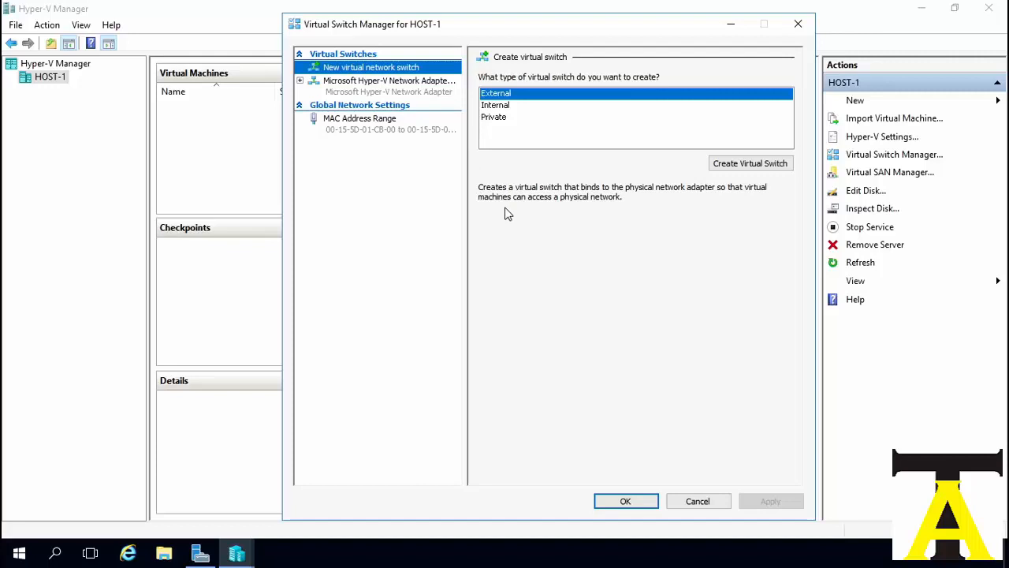
click(514, 110)
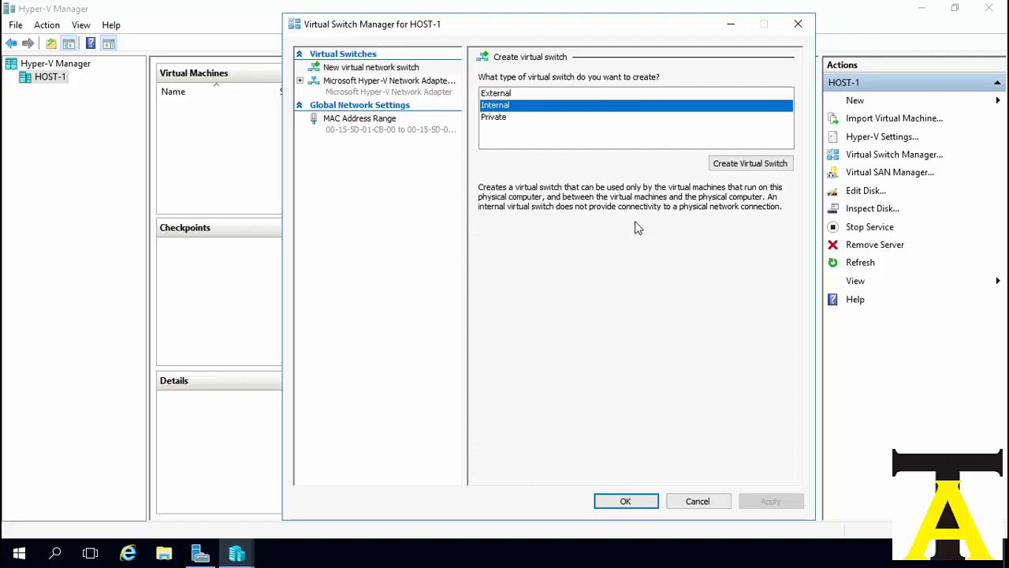
click(509, 118)
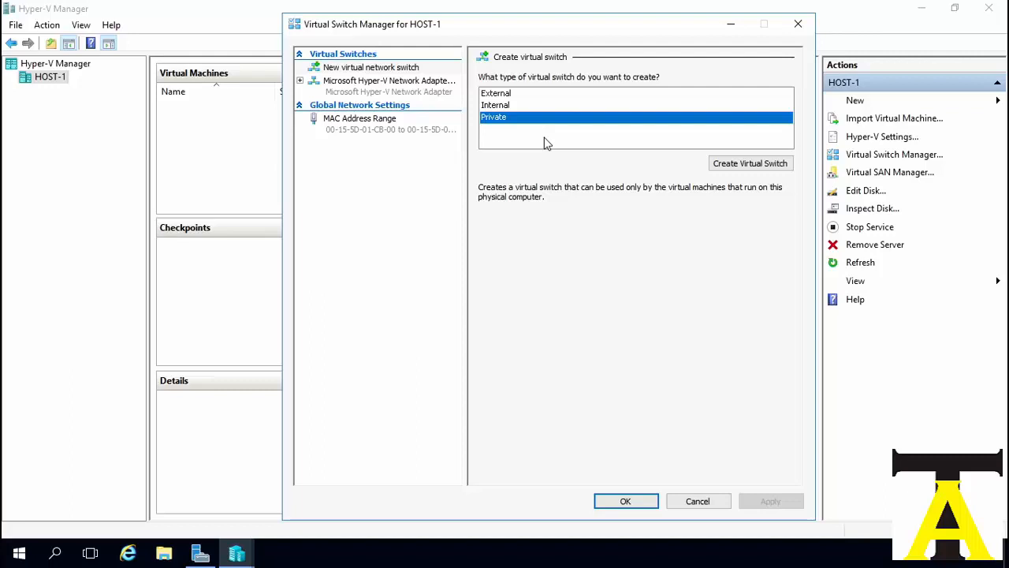
Create an internal virtual switch named Internal and apply it.
click(508, 107)
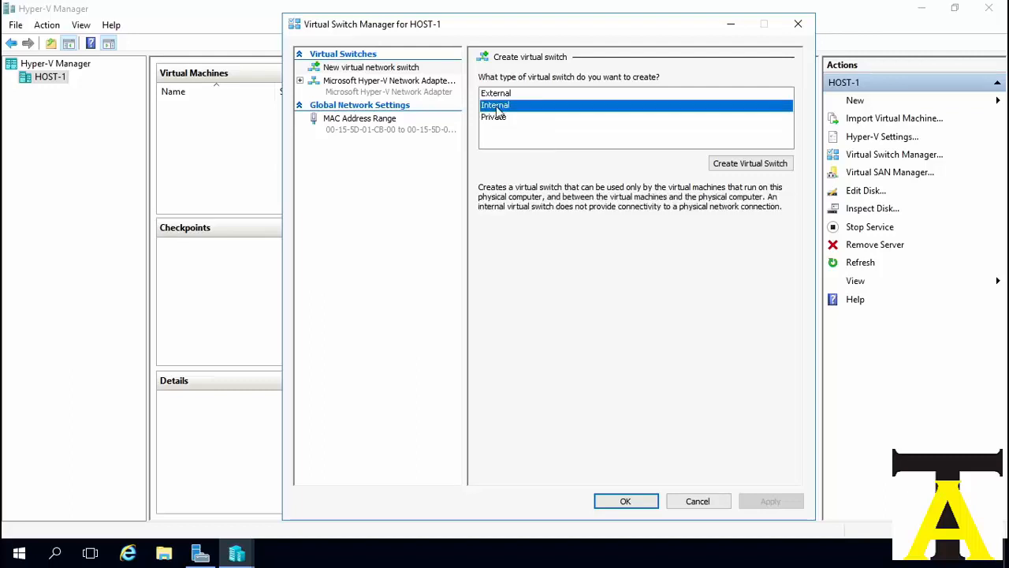
click(745, 164)
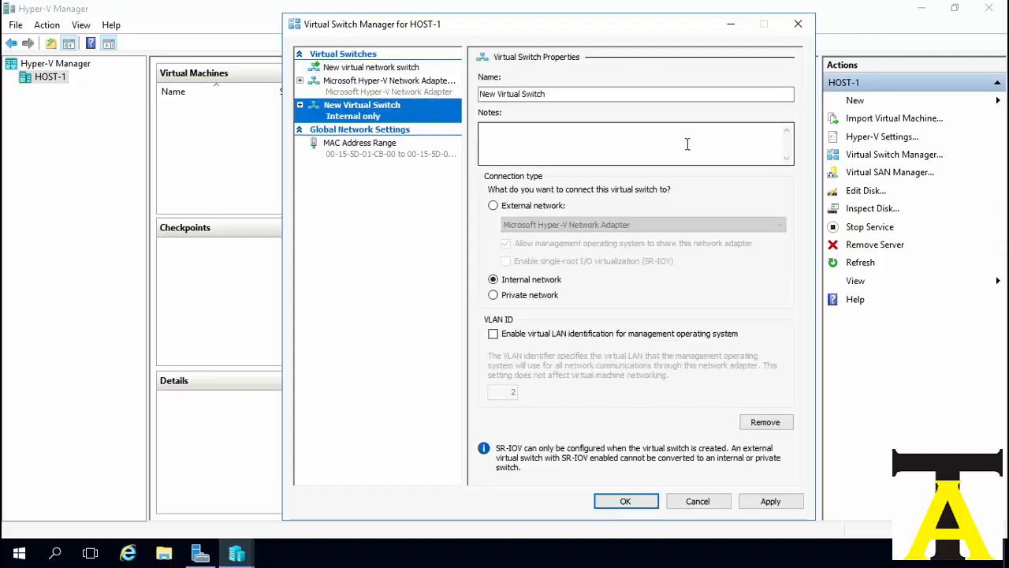
drag(585, 93, 469, 93)
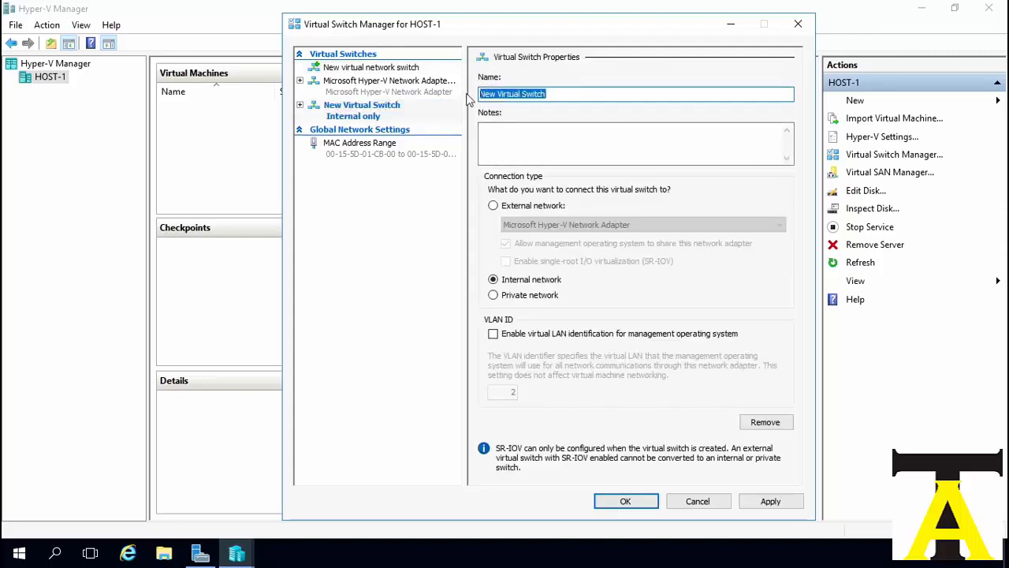
text(Inern)
key(BackSpace)
key(BackSpace)
key(BackSpace)
text(t)
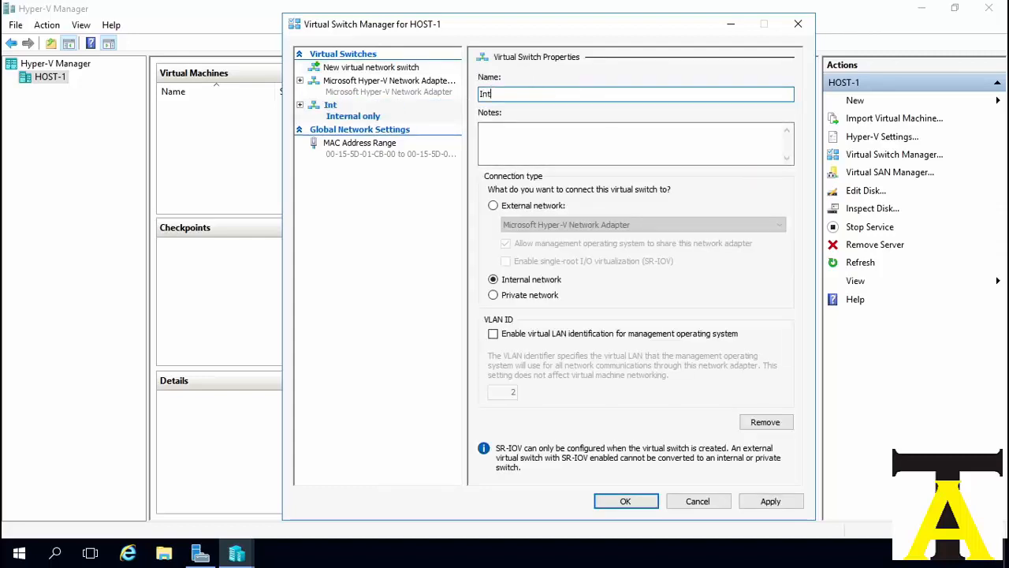
text(ernal)
click(762, 501)
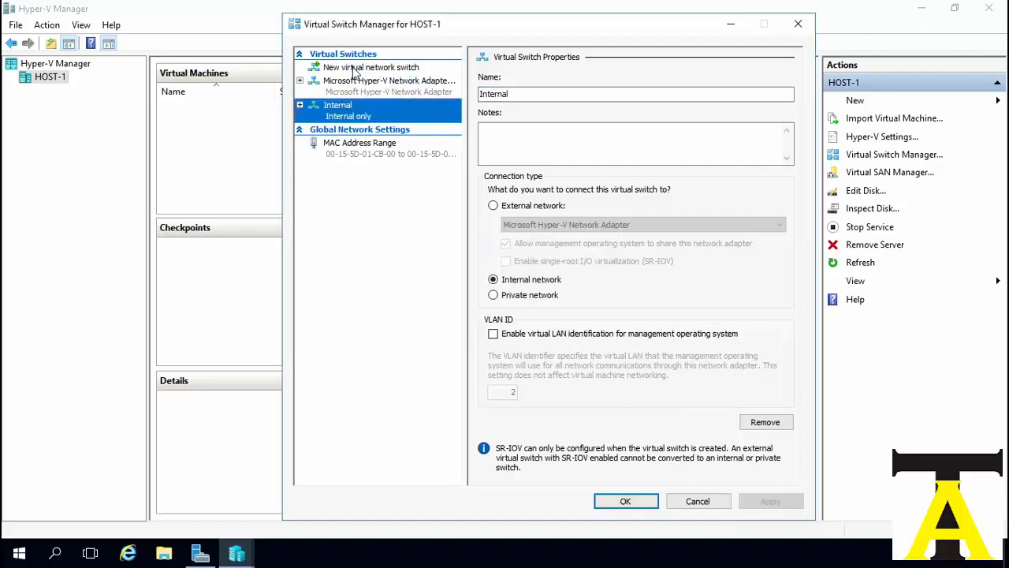
Create a private virtual switch named Private and apply it.
click(420, 71)
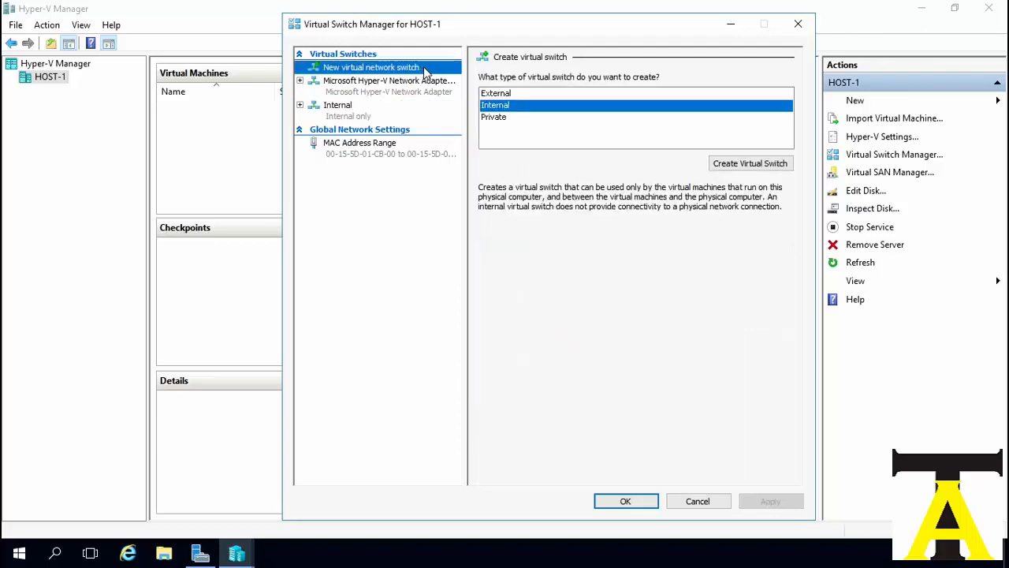
click(506, 118)
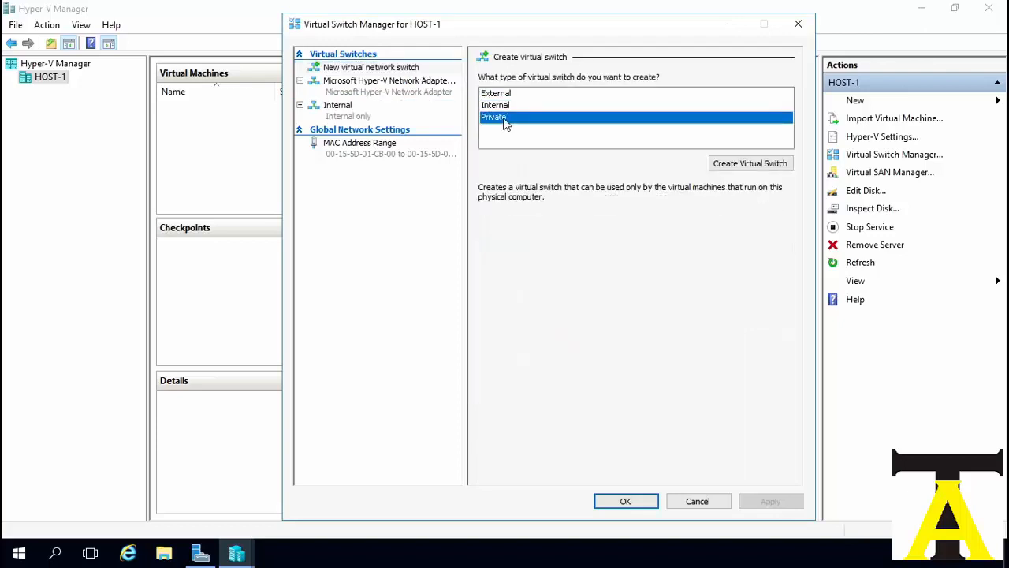
click(717, 165)
drag(569, 96, 445, 96)
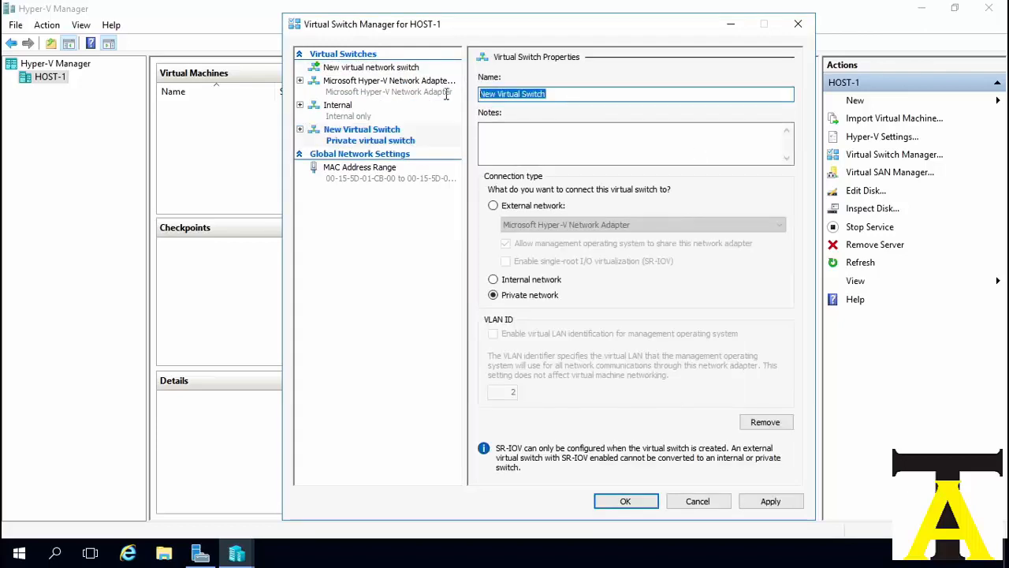
text(Private)
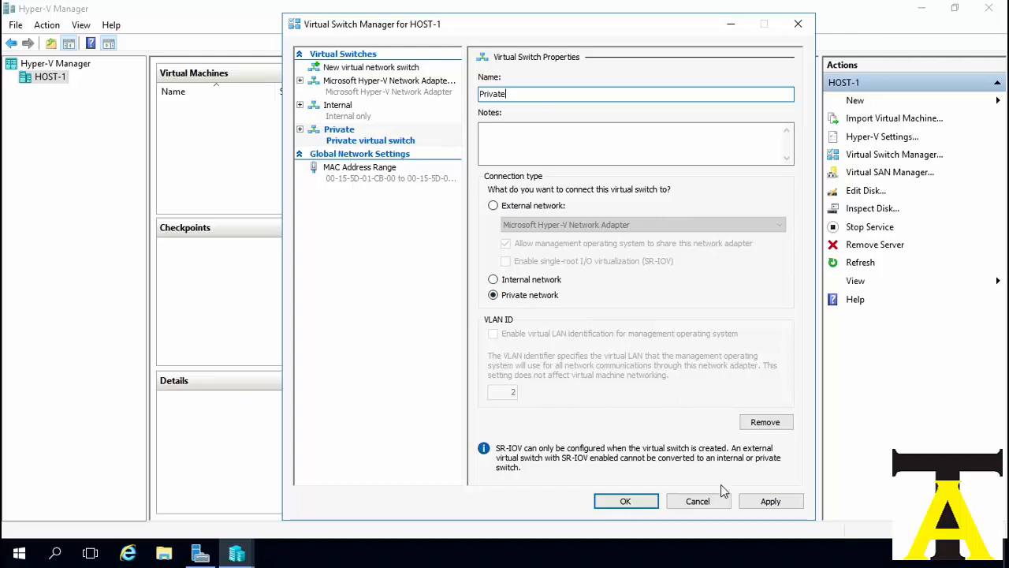
click(755, 501)
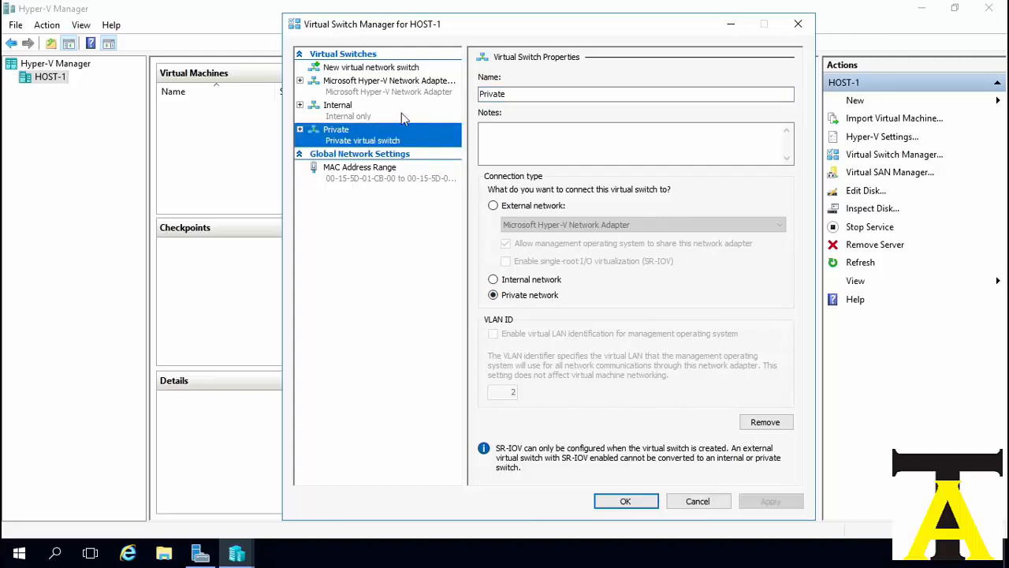
Rename the existing external virtual switch, bound to the Microsoft Hyper-V Network Adapter, as Internet and apply the change.
click(347, 90)
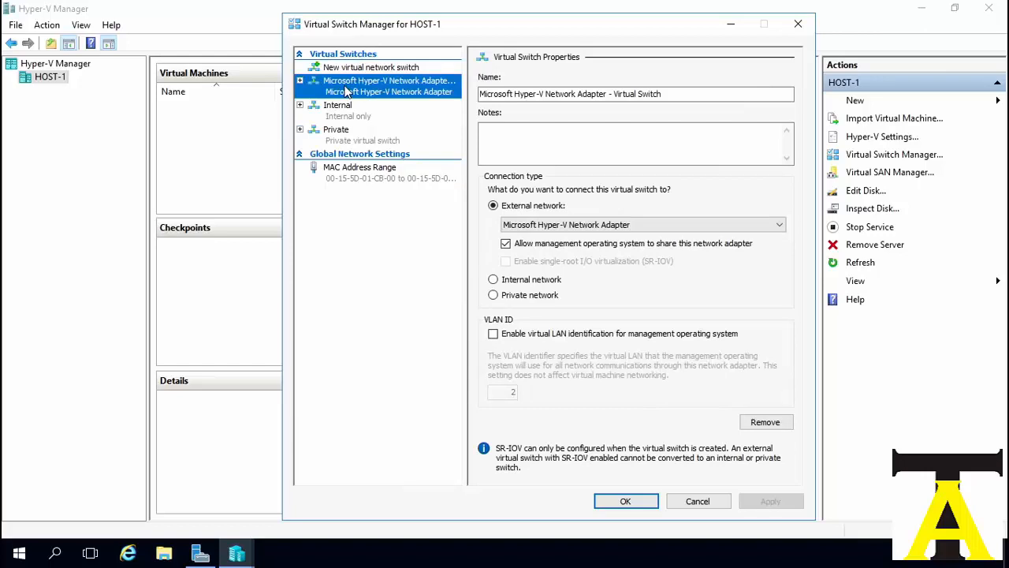
drag(668, 93, 482, 91)
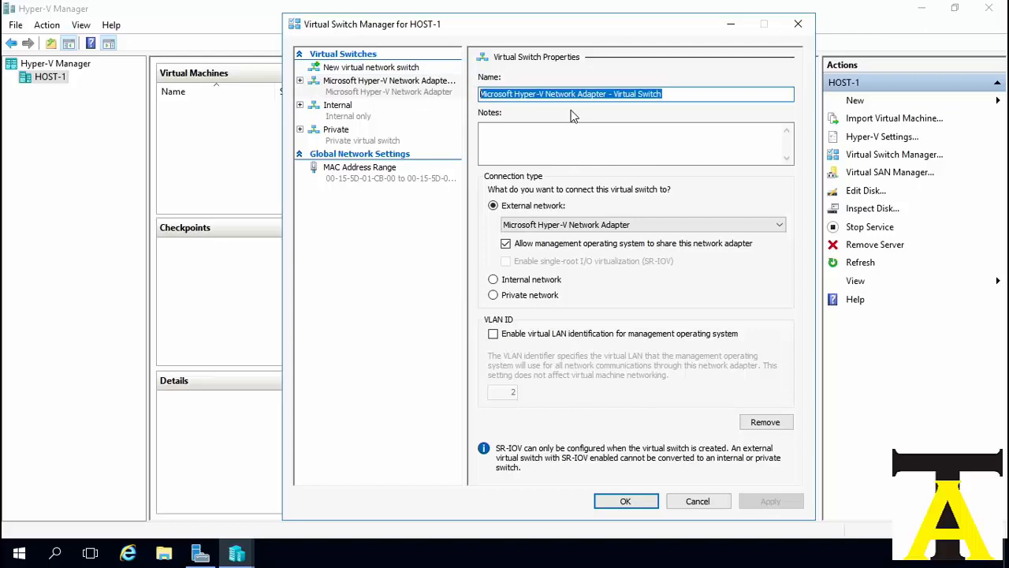
text(Ext)
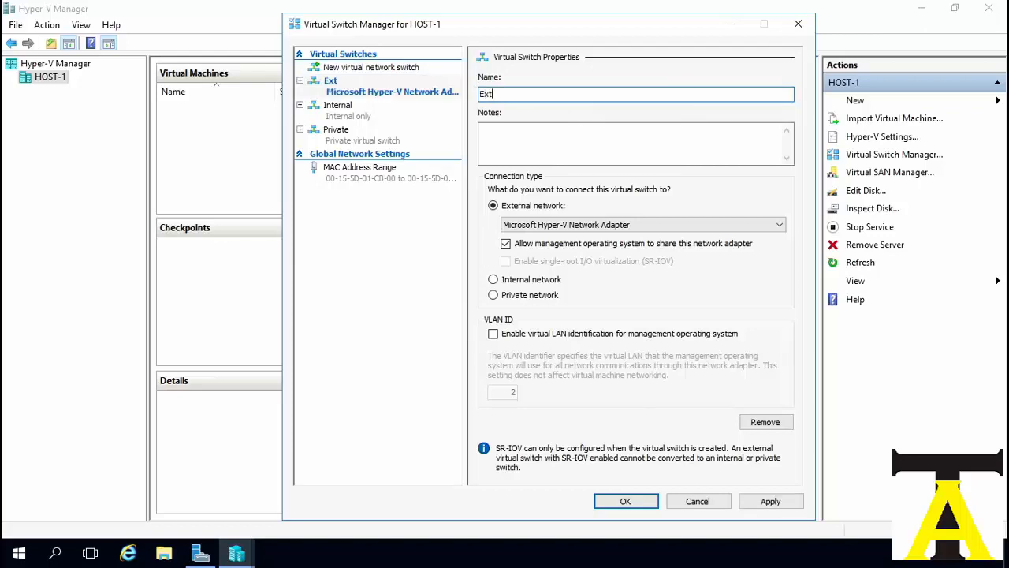
text(ernal)
key(BackSpace)
key(BackSpace)
key(BackSpace)
key(BackSpace)
key(BackSpace)
key(BackSpace)
key(BackSpace)
key(BackSpace)
text(Internet)
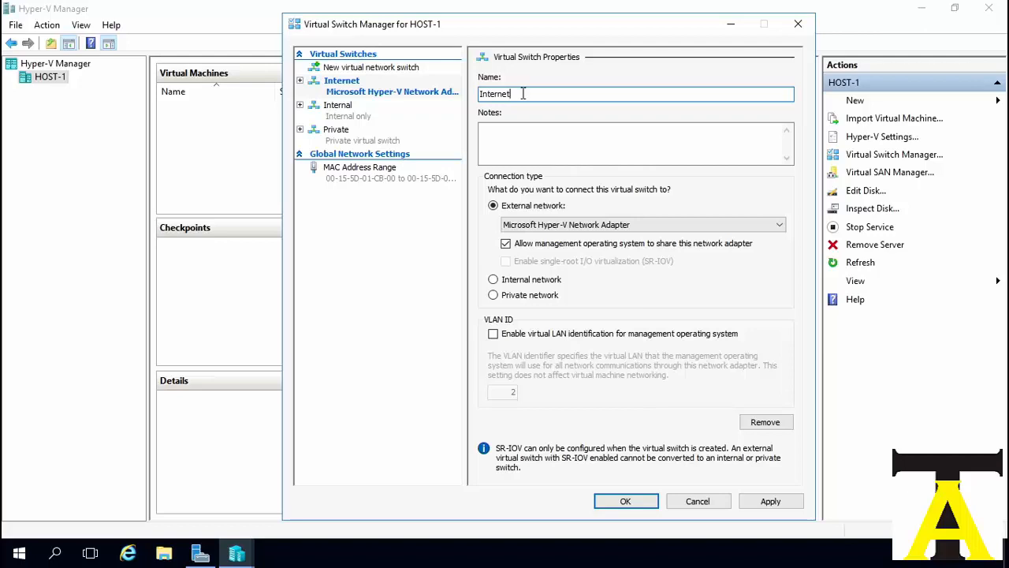
click(750, 502)
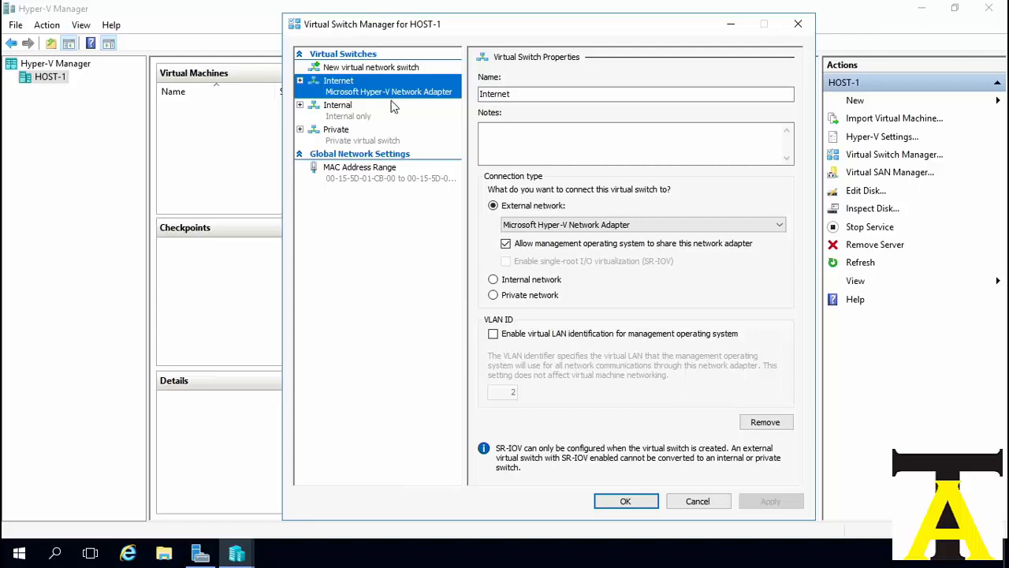
Prefix the external switch's name so that it reads External-Internet, and apply the change.
click(481, 95)
text(External)
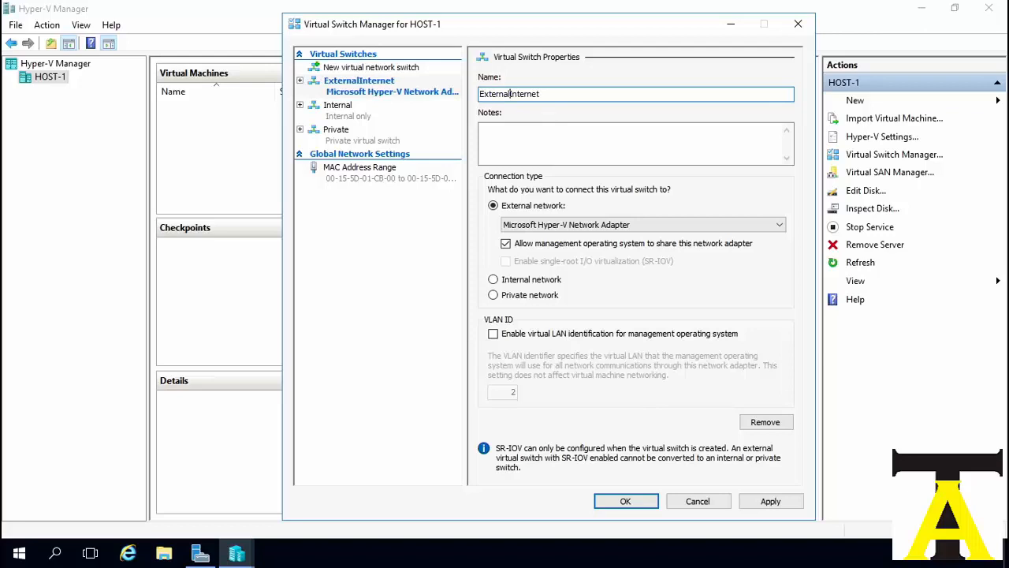
text(-)
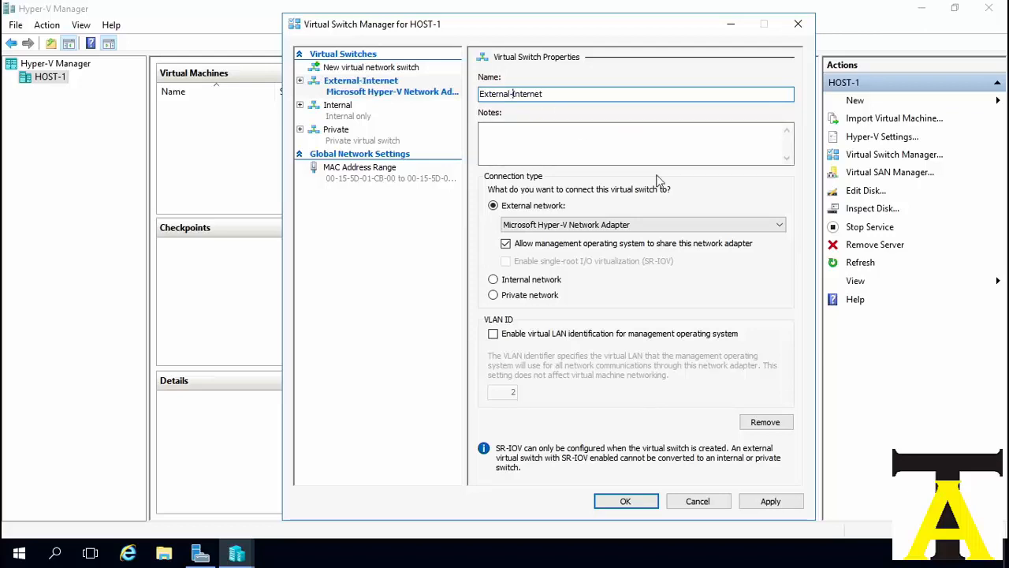
click(767, 500)
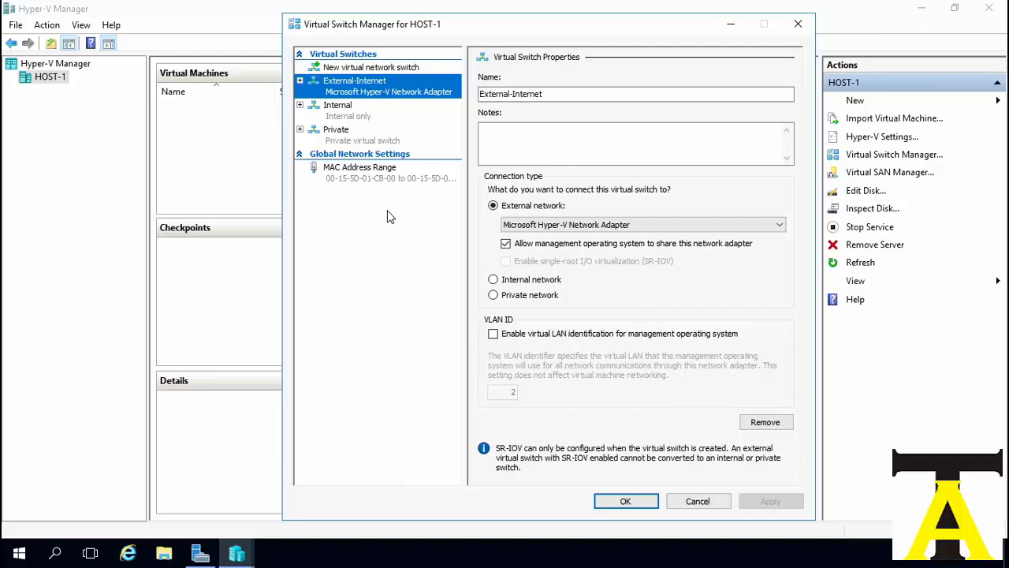
Review the properties of the Internal, Private and External-Internet switches, and close the Virtual Switch Manager with the settings accepted.
click(359, 107)
click(356, 132)
click(358, 117)
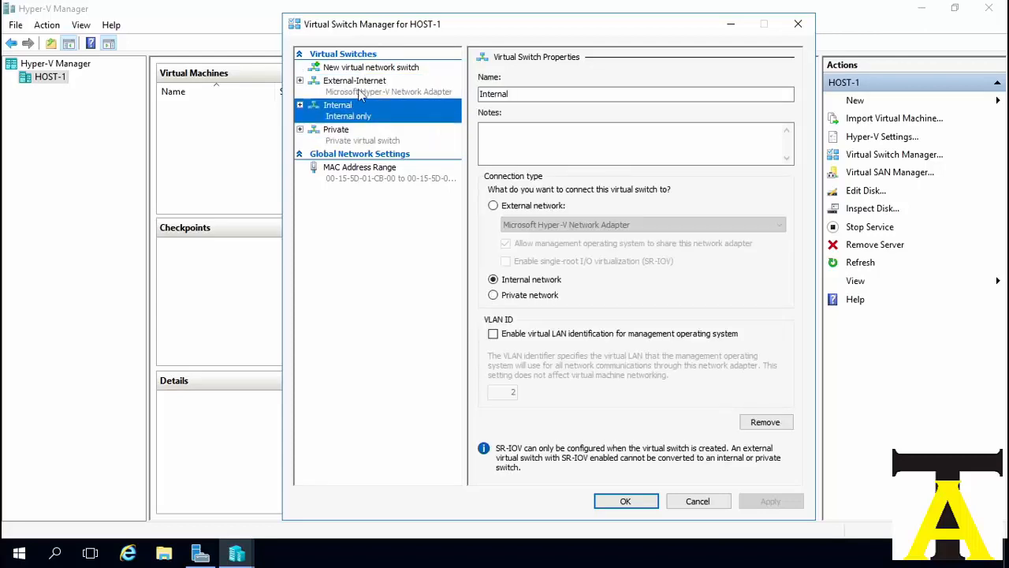
click(364, 91)
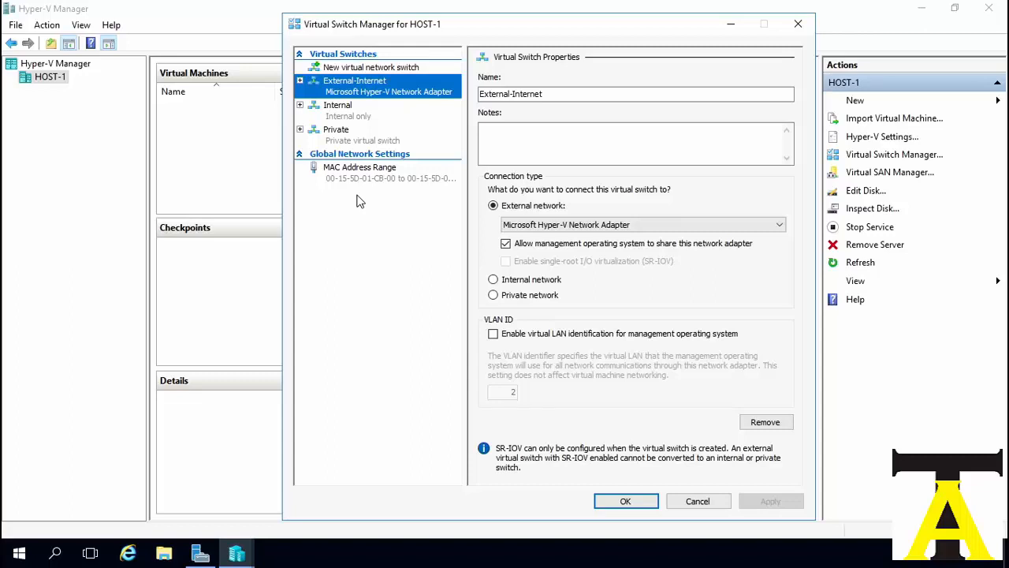
click(647, 501)
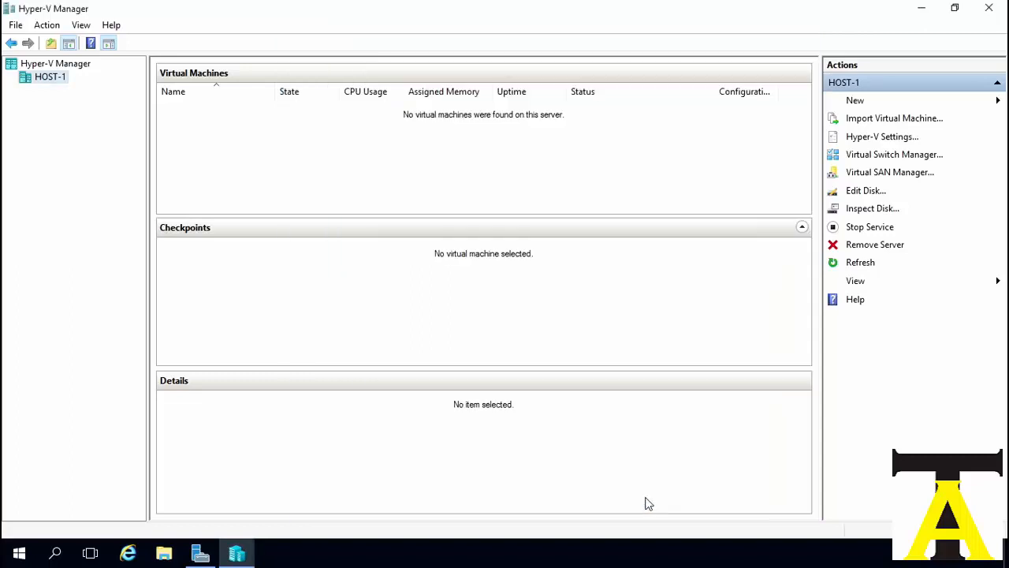